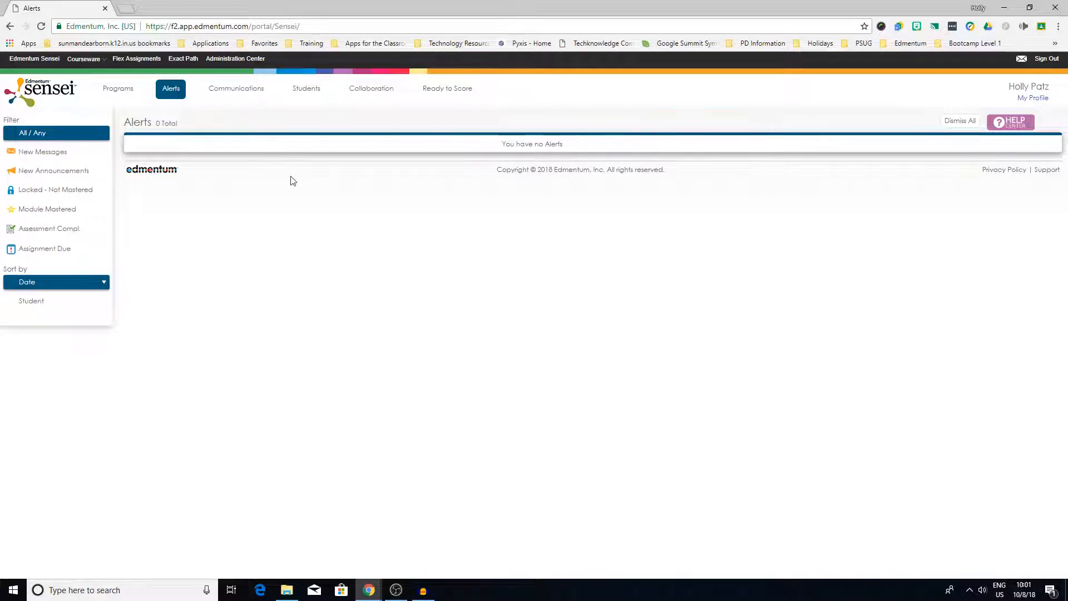
# Step: Go to class management in Exact Path and start creating a new class
pyautogui.click(185, 59)
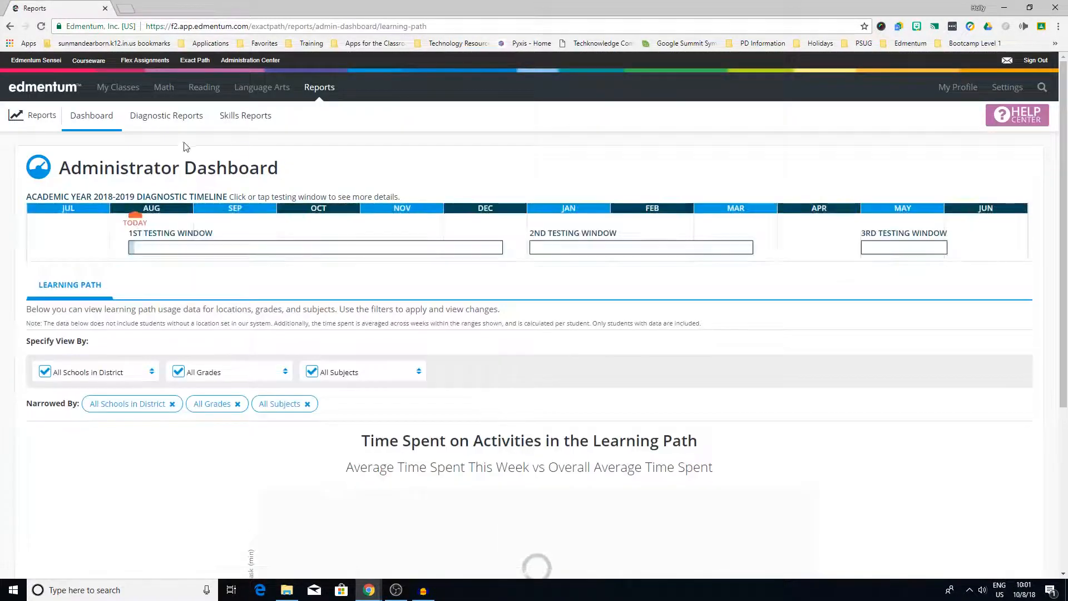
pyautogui.click(114, 94)
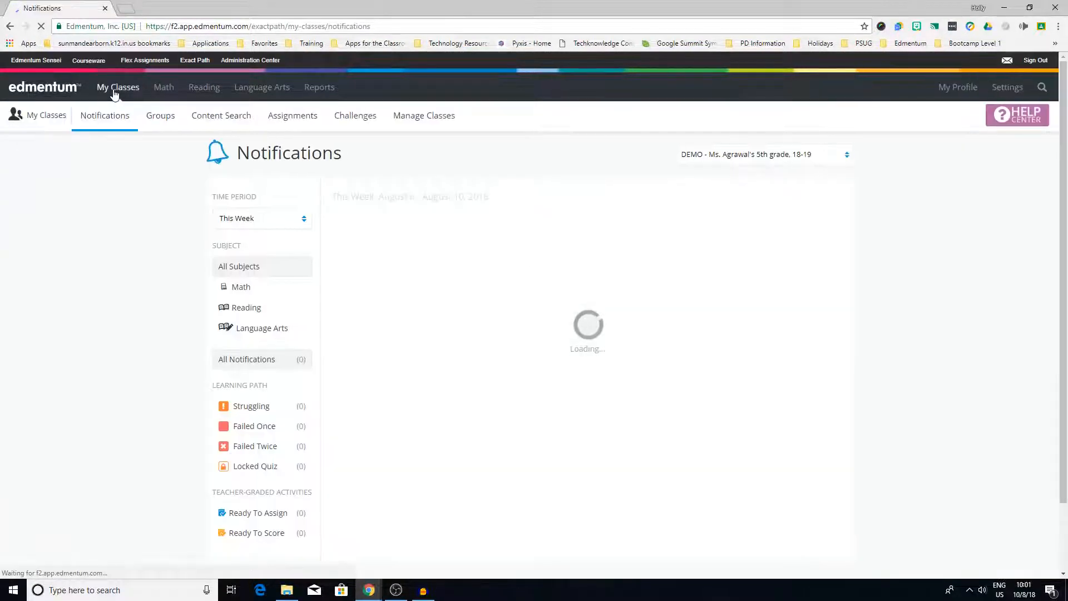
pyautogui.click(432, 122)
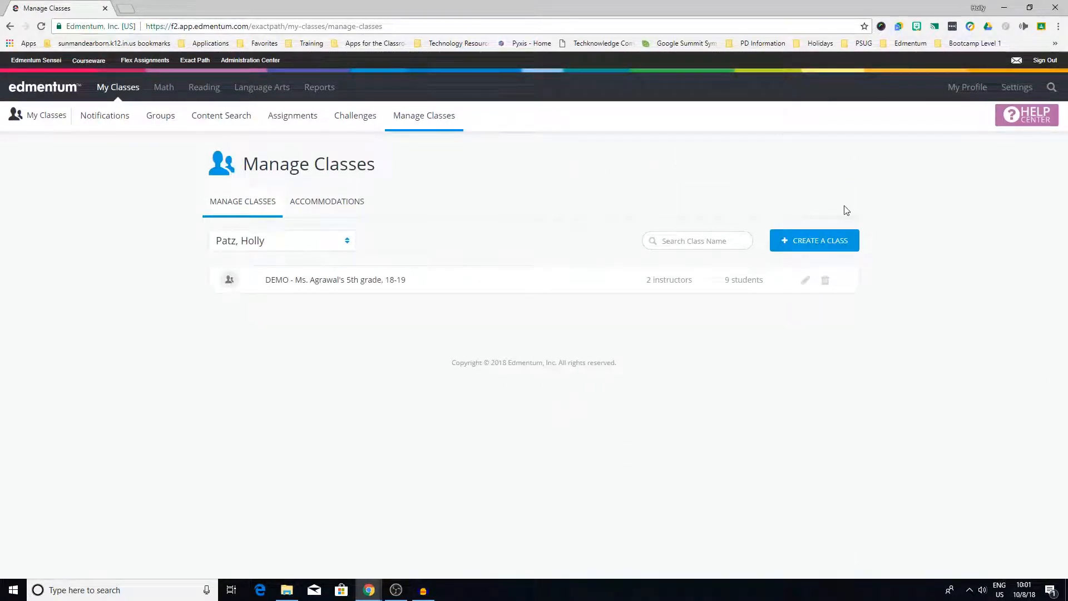
pyautogui.click(812, 249)
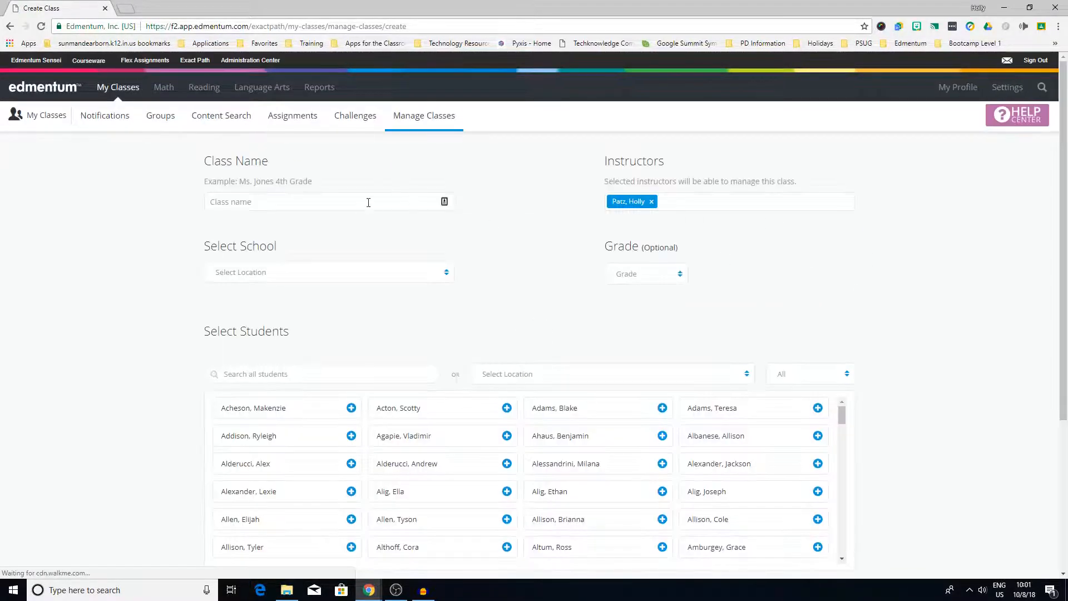
# Step: Name the class with the teacher's title and surname followed by "4th Grade 18-19"
pyautogui.click(358, 199)
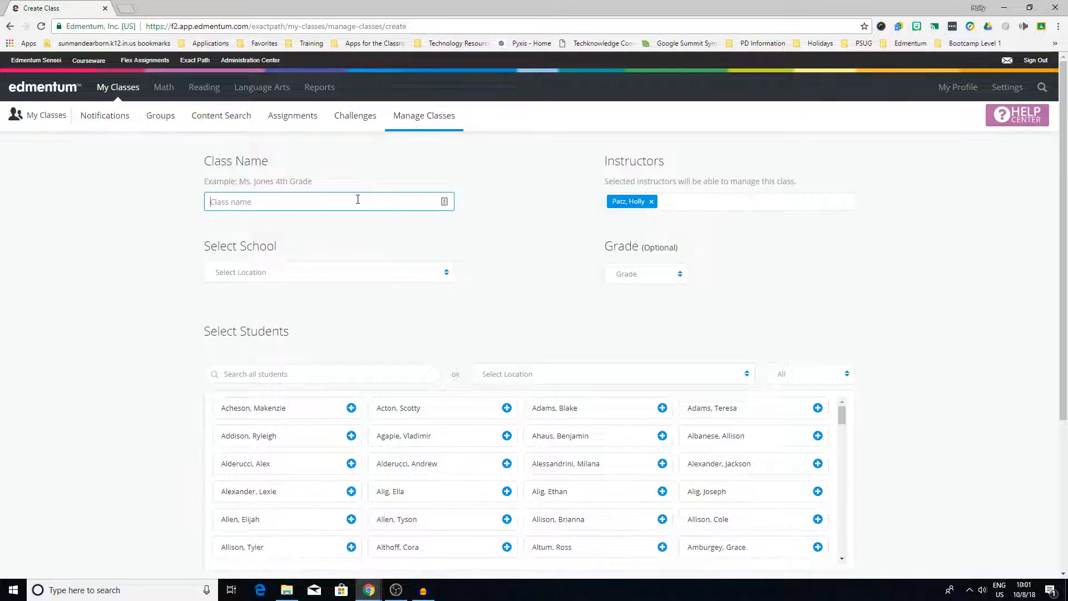
pyautogui.write('Mrs.')
pyautogui.write(' Pat')
pyautogui.write('z Math')
pyautogui.press('BackSpace')
pyautogui.press('BackSpace')
pyautogui.press('BackSpace')
pyautogui.press('BackSpace')
pyautogui.press('BackSpace')
pyautogui.write('4th Grade 18-19')
# Step: Set the class's school to Bright Elementary School and its grade to 3, and check the list of available instructors
pyautogui.click(256, 273)
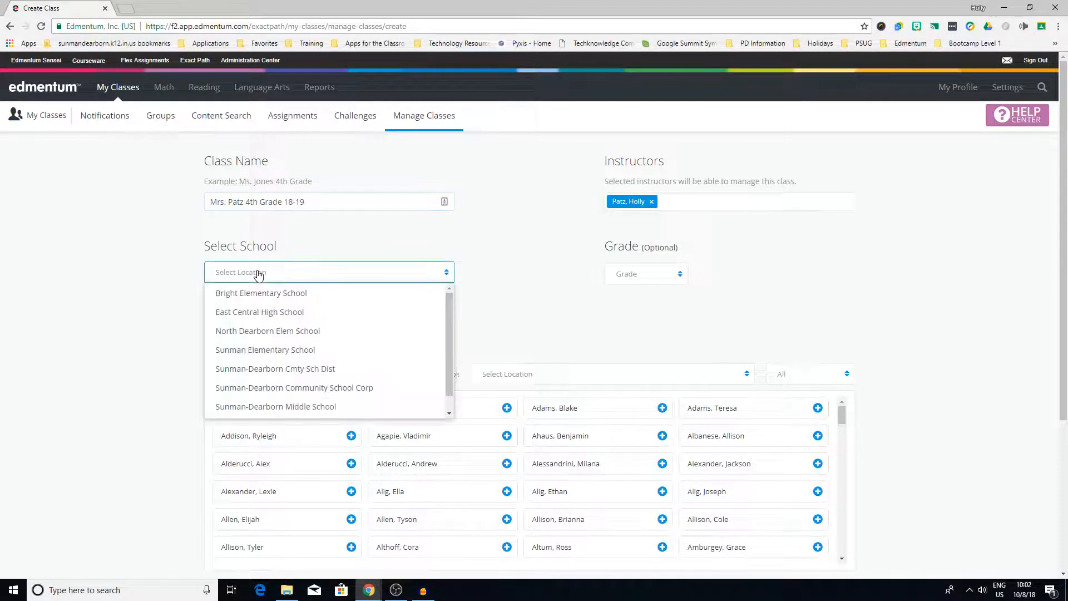
pyautogui.click(282, 294)
pyautogui.click(679, 276)
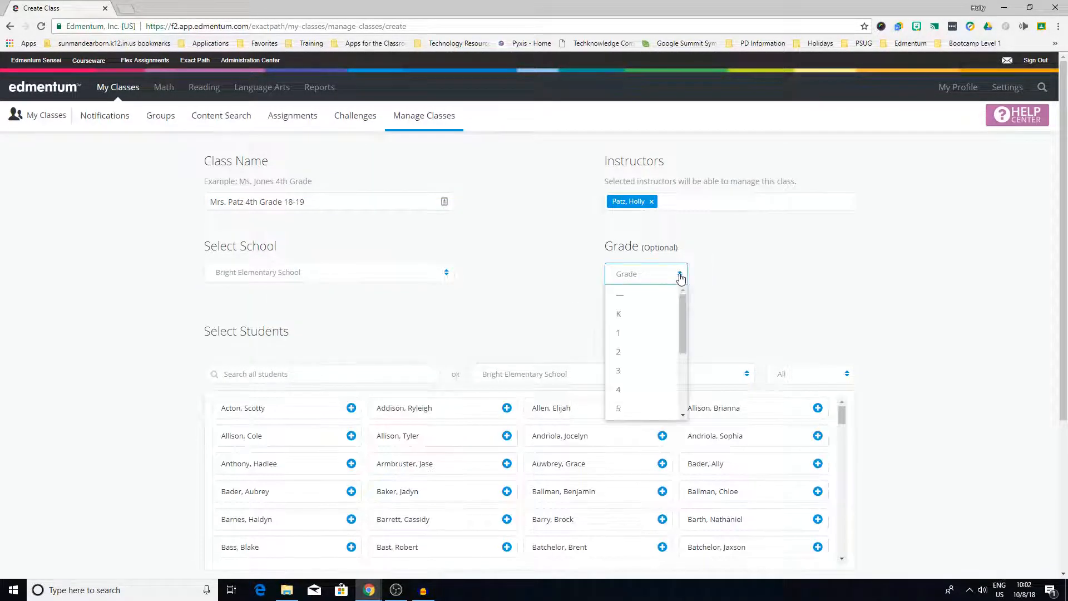
pyautogui.click(634, 374)
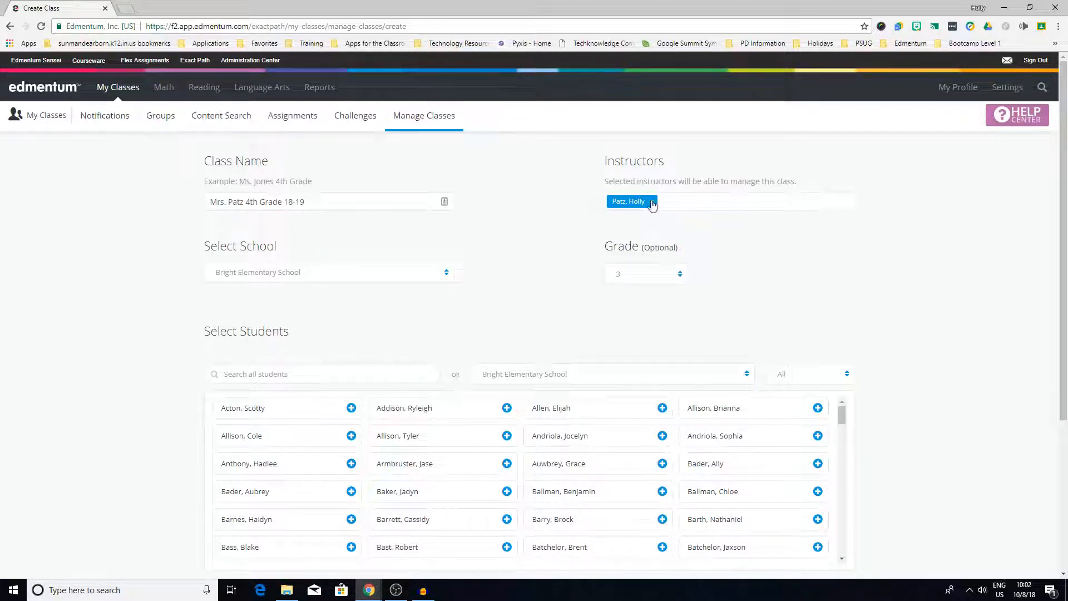
pyautogui.click(698, 215)
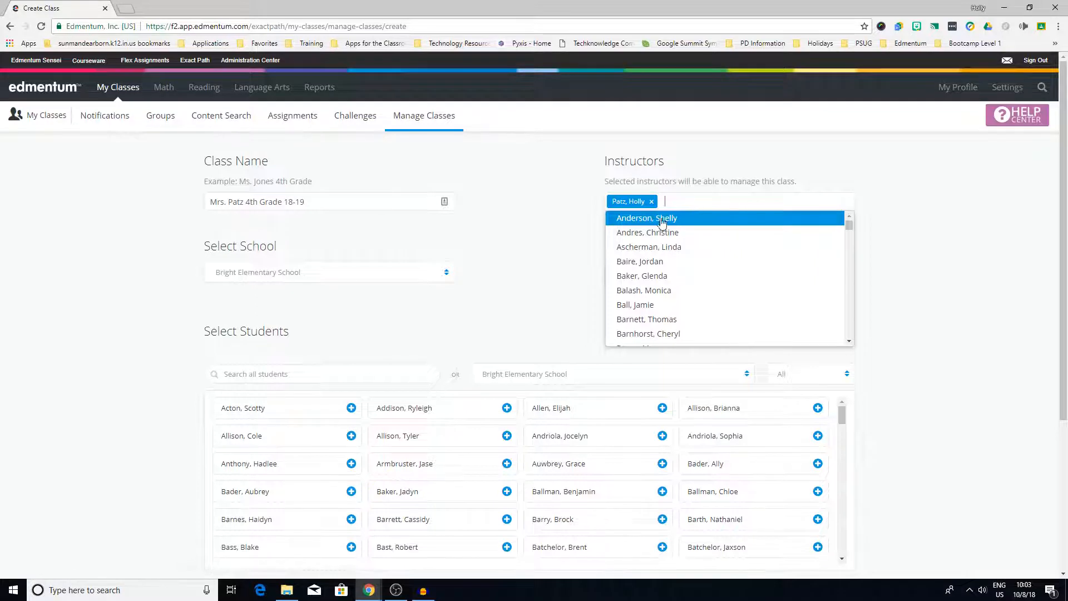
pyautogui.click(542, 273)
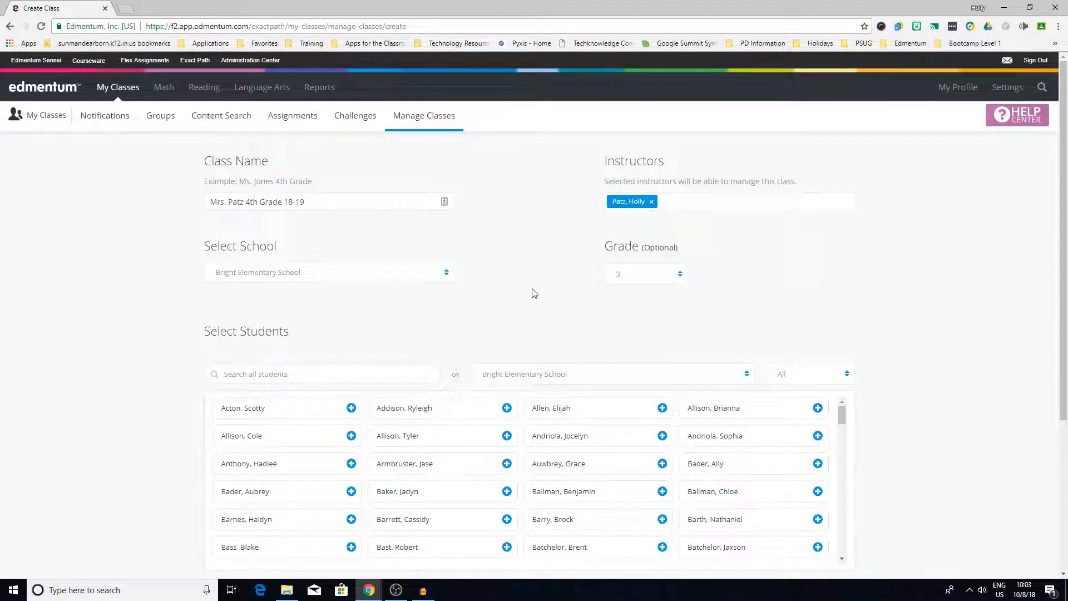
# Step: Filter the selectable students of Bright Elementary School to grade 4
pyautogui.scroll(-1, 534, 293)
pyautogui.scroll(-2, 264, 313)
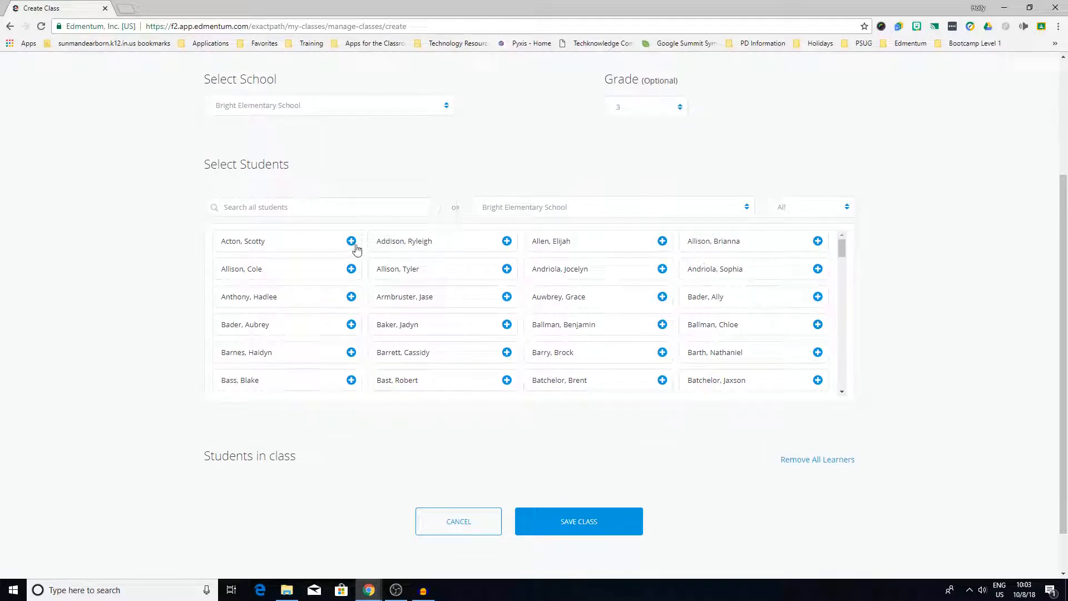
pyautogui.click(245, 205)
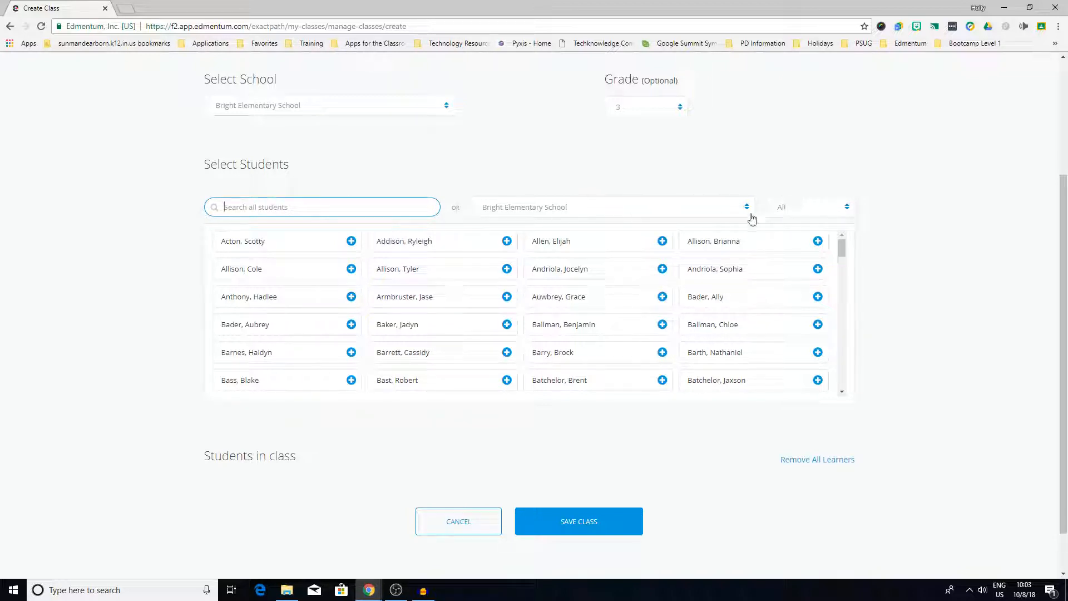
pyautogui.click(803, 208)
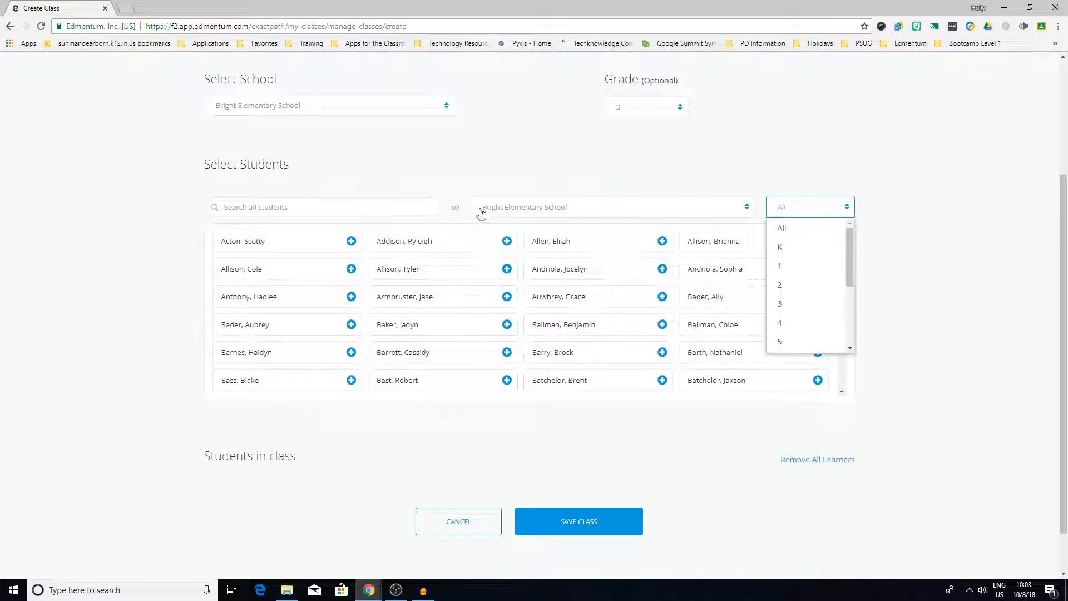
pyautogui.click(785, 322)
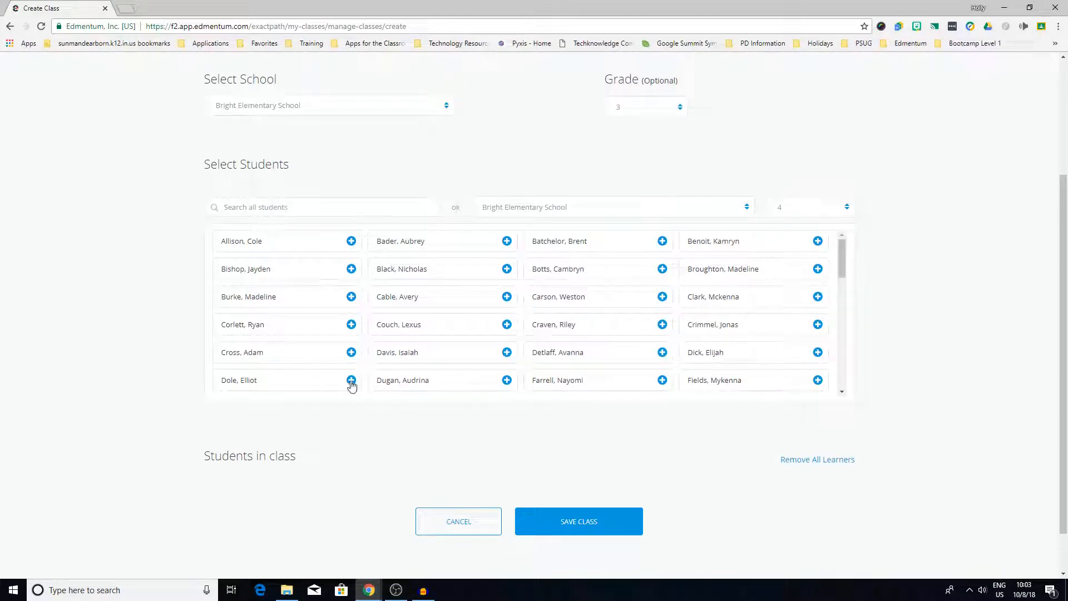
# Step: Add five grade 4 students from across the filtered list to the class
pyautogui.click(453, 332)
pyautogui.scroll(-2, 656, 341)
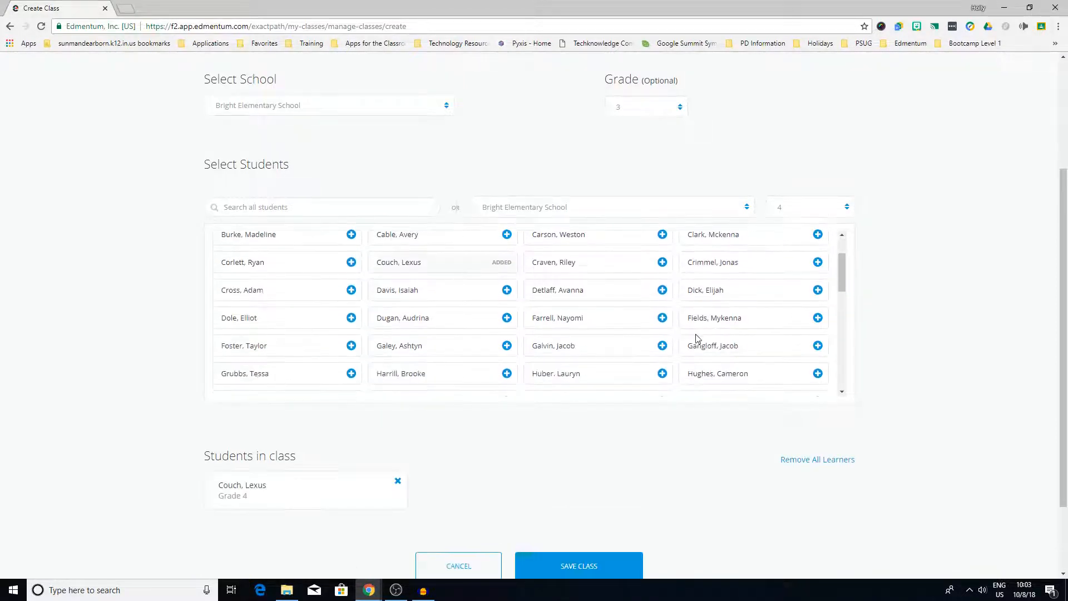
pyautogui.click(603, 322)
pyautogui.scroll(-3, 556, 325)
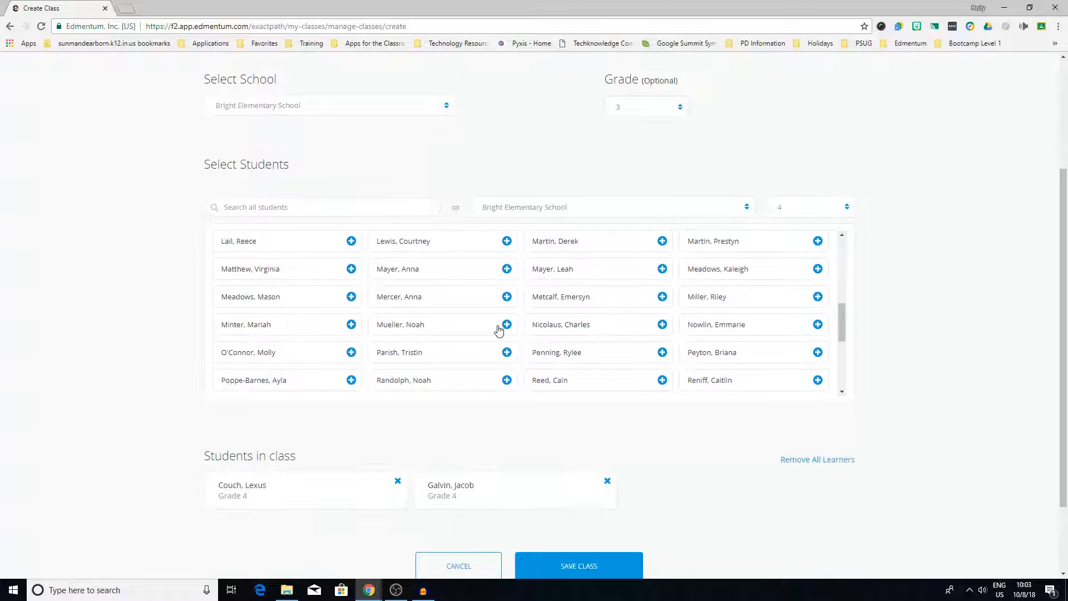
pyautogui.click(432, 331)
pyautogui.scroll(-2, 555, 318)
pyautogui.click(749, 329)
pyautogui.scroll(-3, 436, 348)
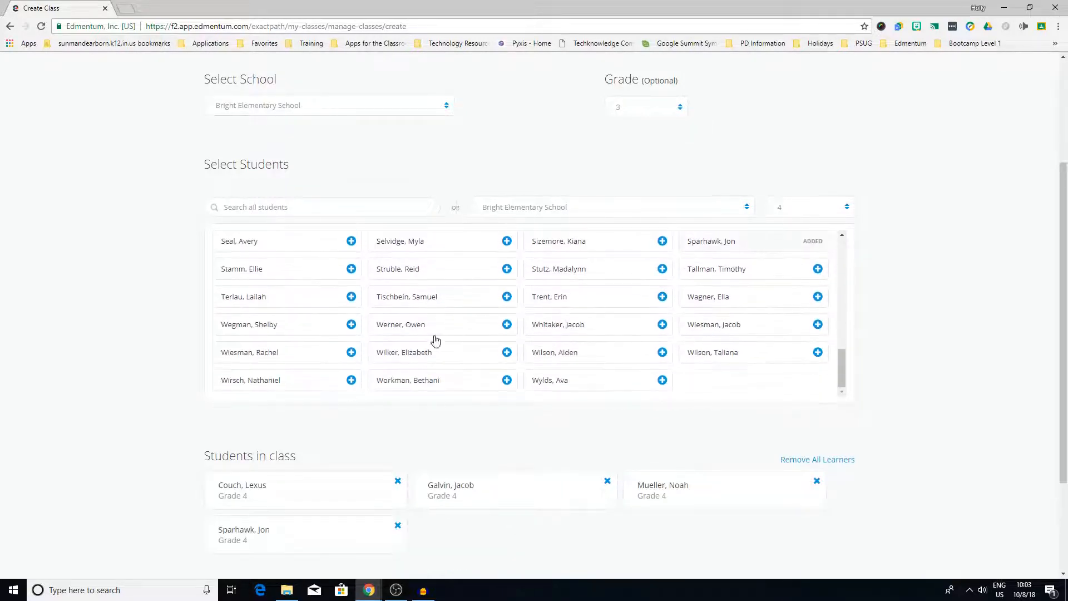
pyautogui.click(428, 327)
pyautogui.scroll(-1, 556, 328)
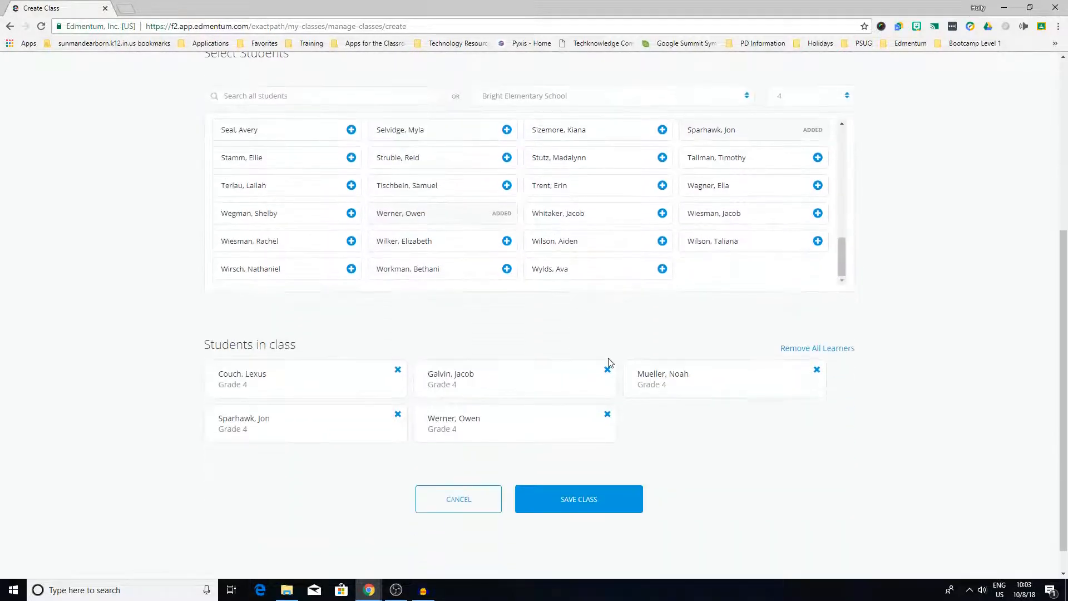
# Step: Review the new class's details and student roster, and save the class
pyautogui.scroll(2, 489, 356)
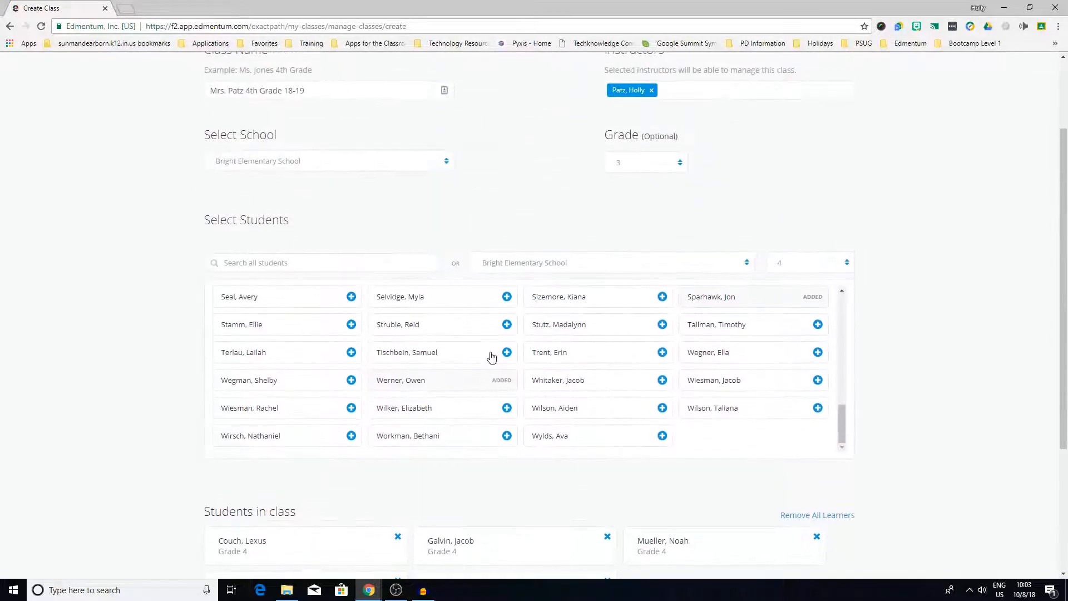
pyautogui.scroll(2, 491, 358)
pyautogui.scroll(2, 482, 233)
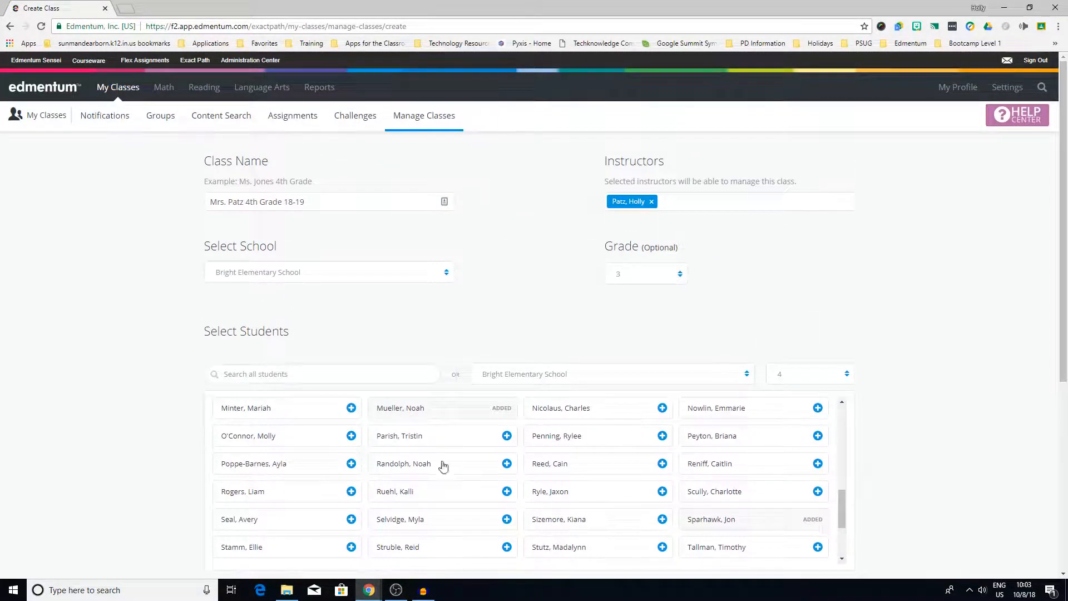
pyautogui.scroll(-3, 569, 350)
pyautogui.scroll(-4, 565, 353)
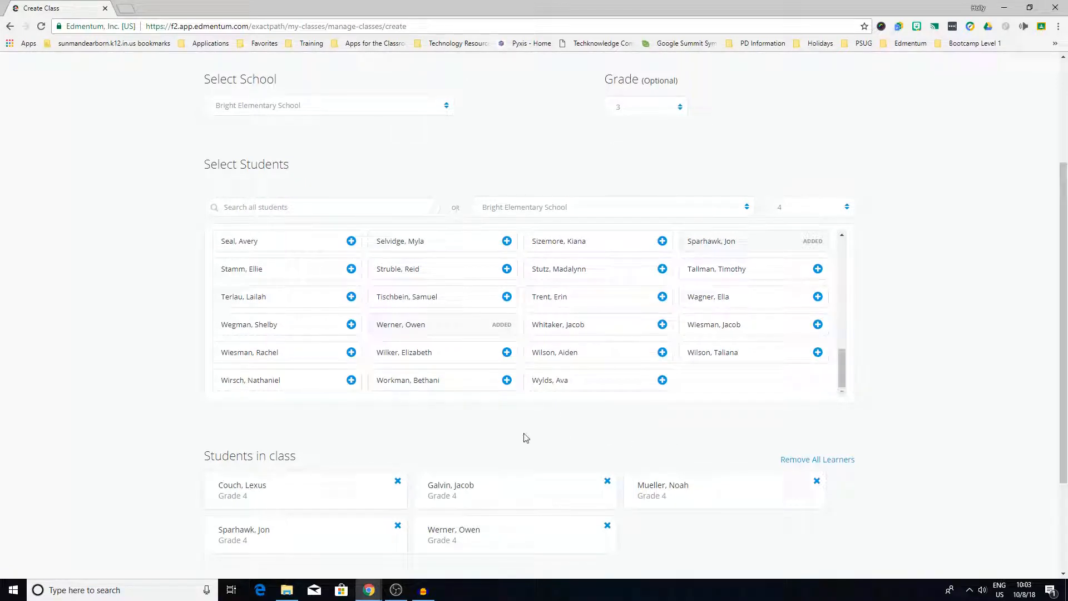
pyautogui.scroll(-2, 547, 354)
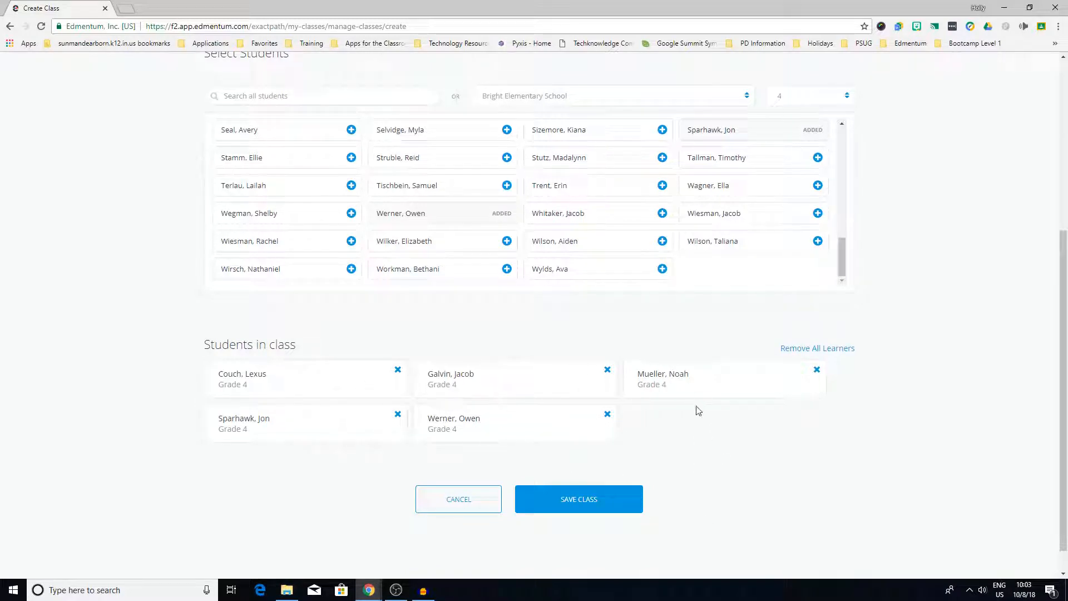
pyautogui.click(596, 502)
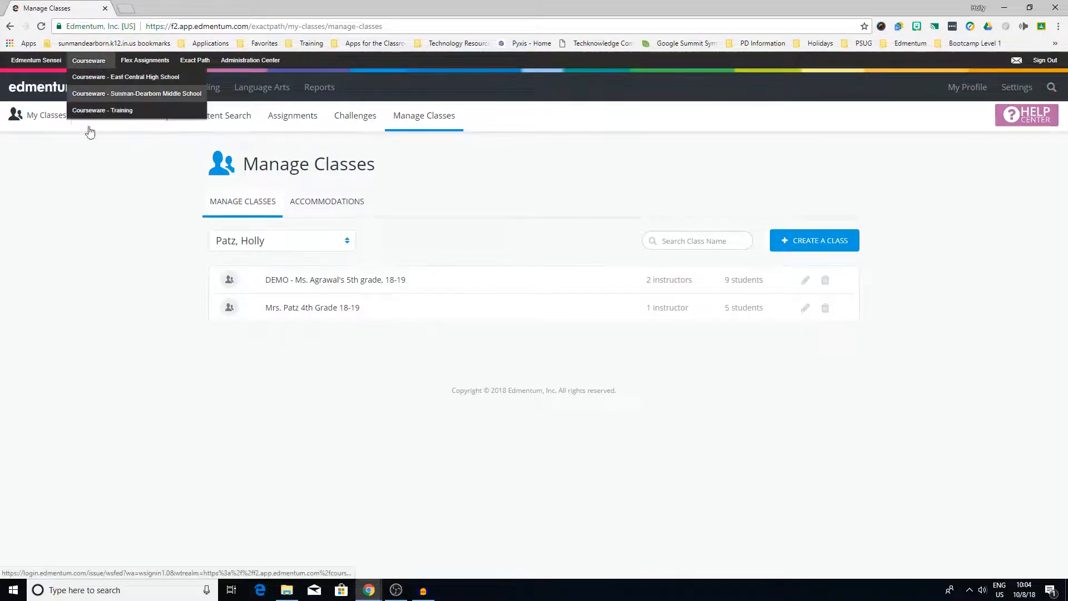
# Step: Open the newly created 4th Grade 18-19 class for editing and set its grade to 4
pyautogui.click(110, 89)
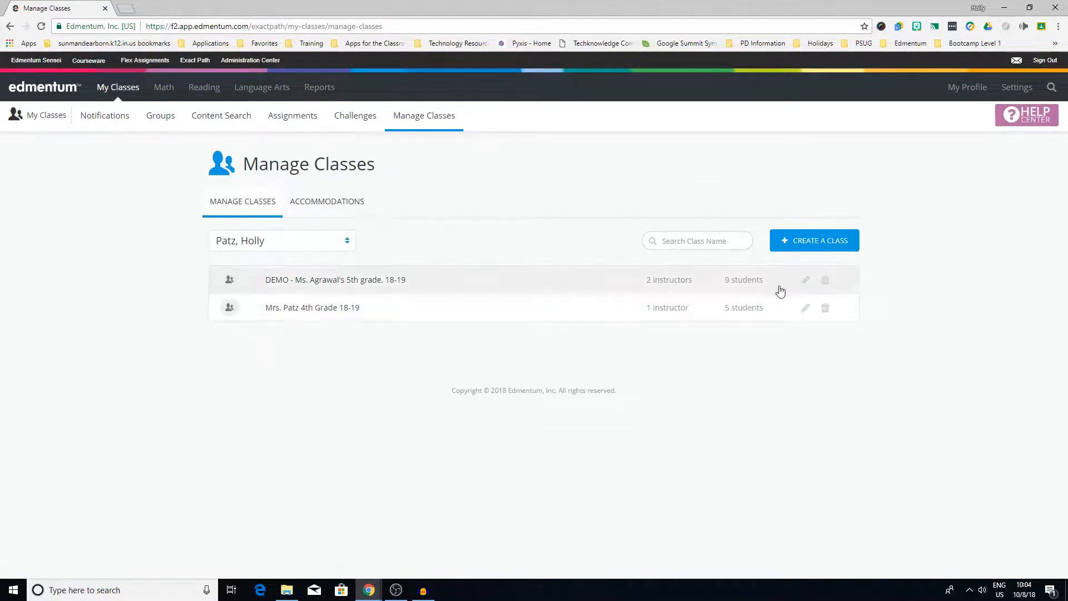
pyautogui.click(805, 310)
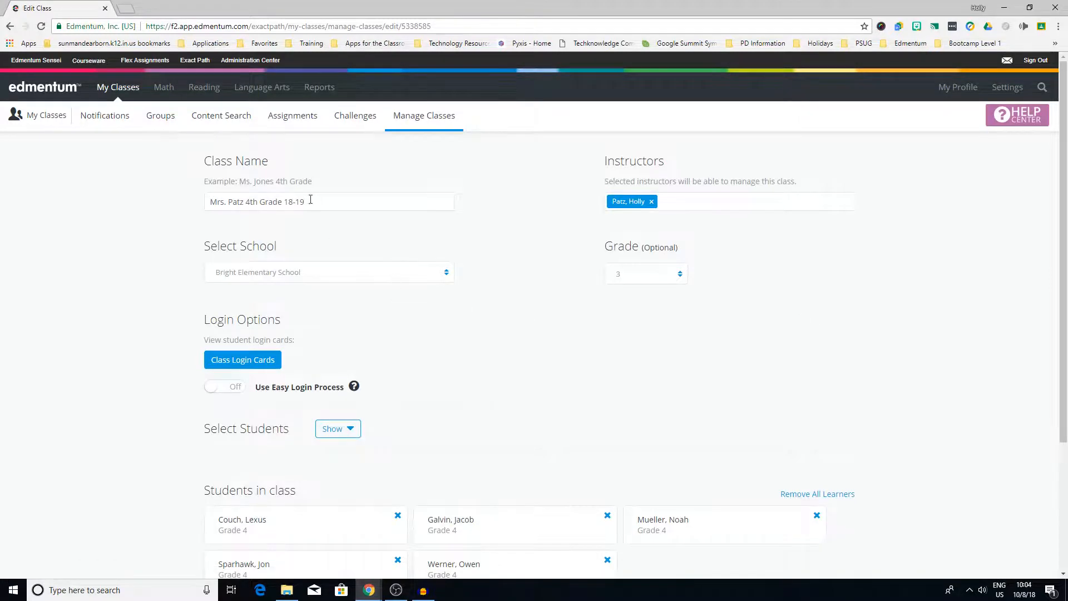
pyautogui.scroll(-3, 527, 411)
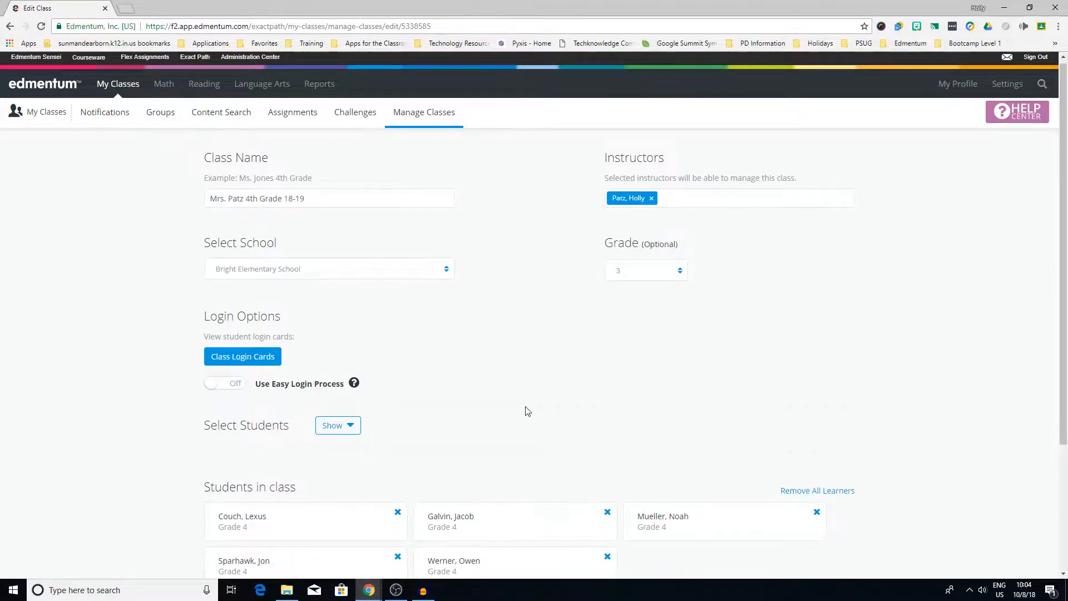
pyautogui.scroll(2, 476, 317)
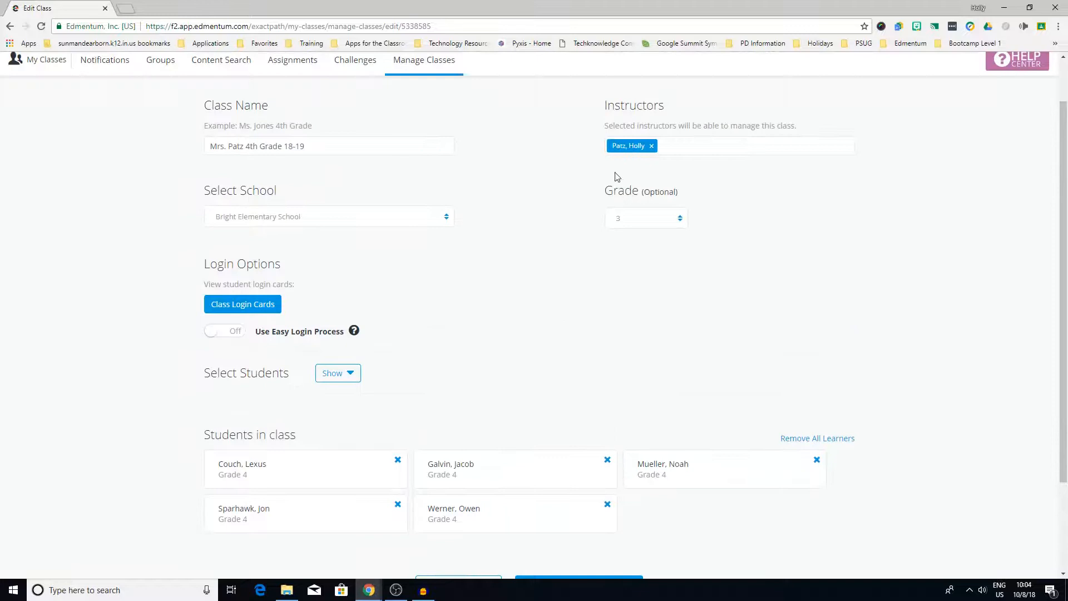
pyautogui.click(648, 218)
pyautogui.click(634, 315)
# Step: Show the student selection for the class and filter it to grade 4
pyautogui.scroll(-1, 526, 292)
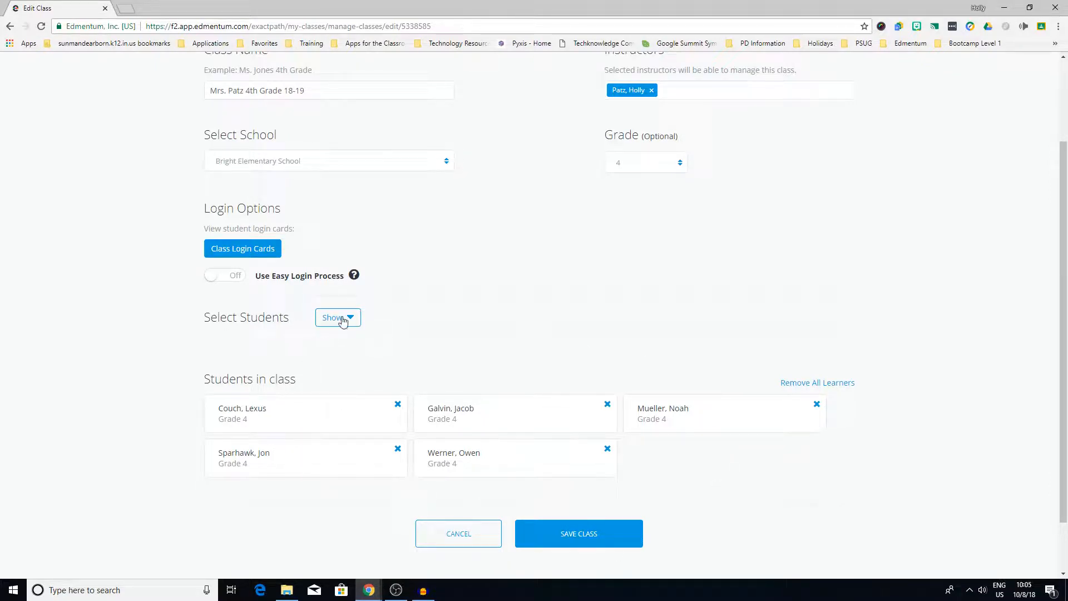
pyautogui.click(346, 320)
pyautogui.click(390, 351)
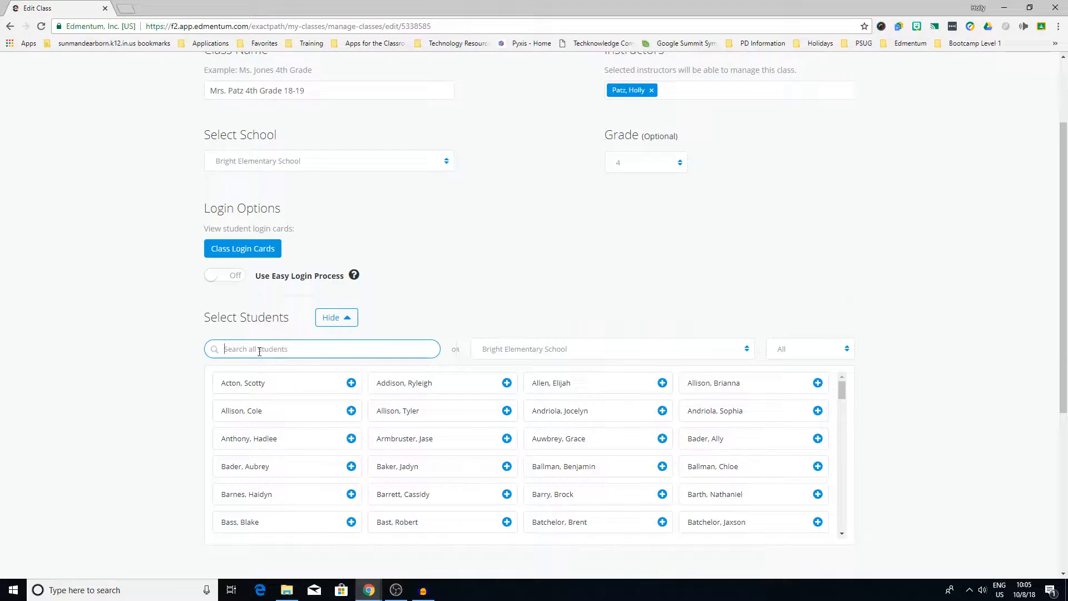
pyautogui.click(823, 349)
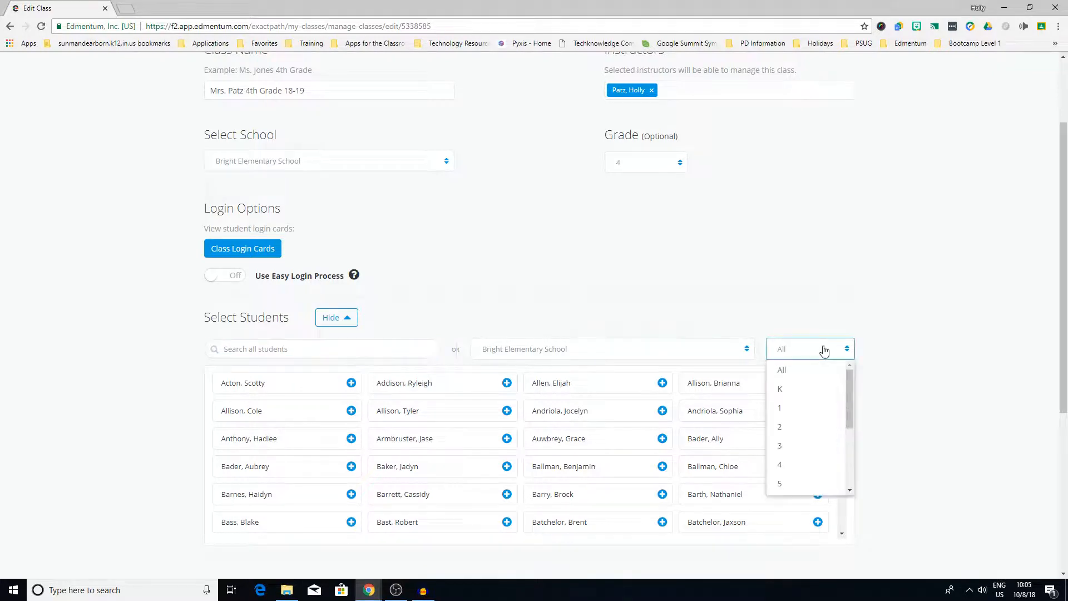
pyautogui.click(796, 463)
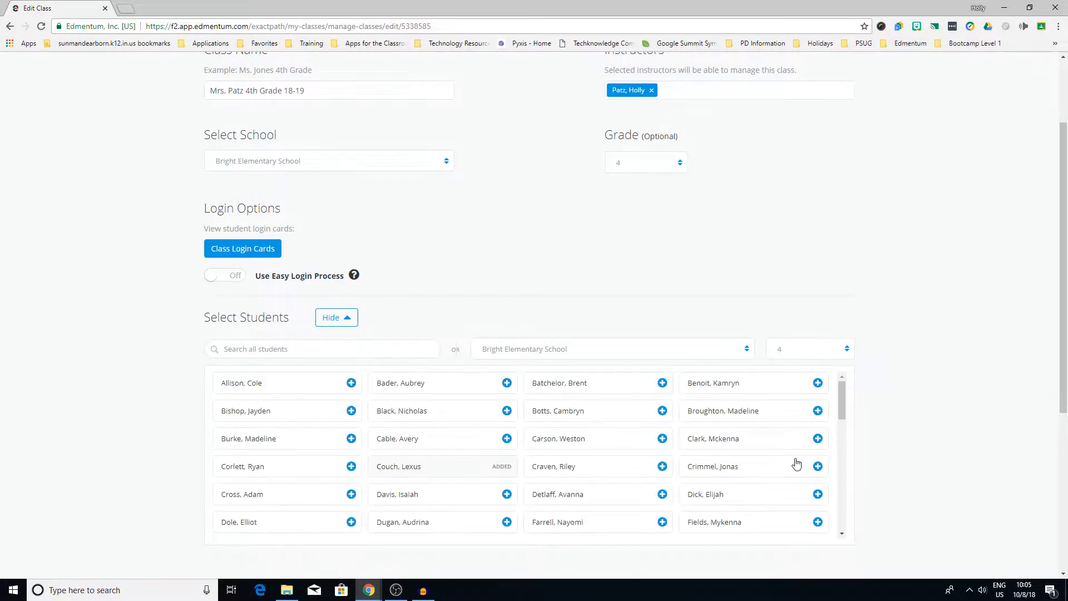
# Step: Add two more grade 4 students to the class and save the edited class
pyautogui.click(699, 439)
pyautogui.scroll(-1, 526, 498)
pyautogui.scroll(-2, 501, 479)
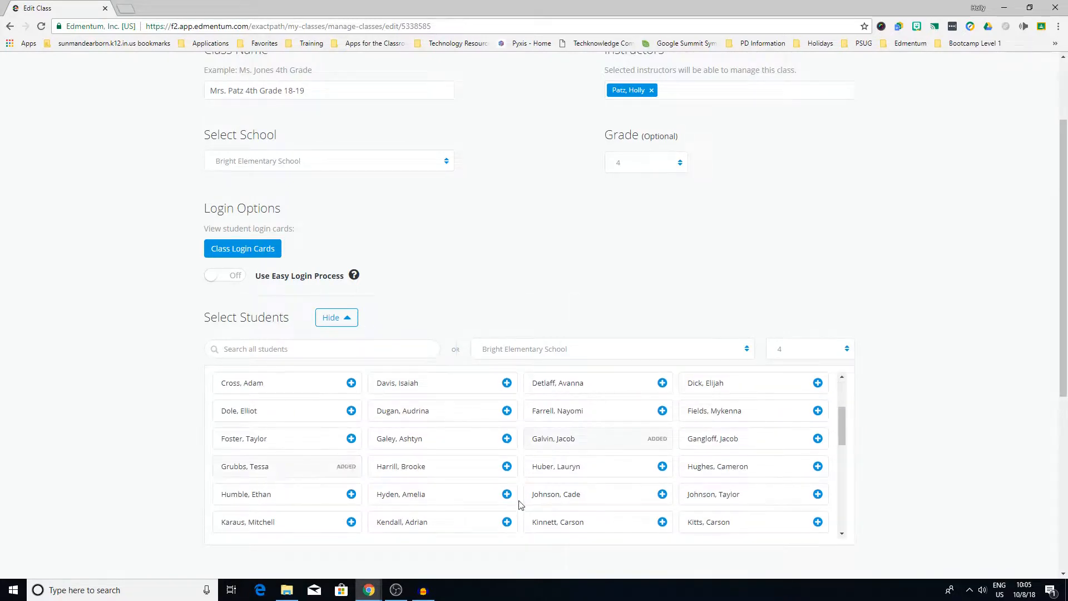
pyautogui.scroll(-3, 517, 503)
pyautogui.scroll(-1, 498, 462)
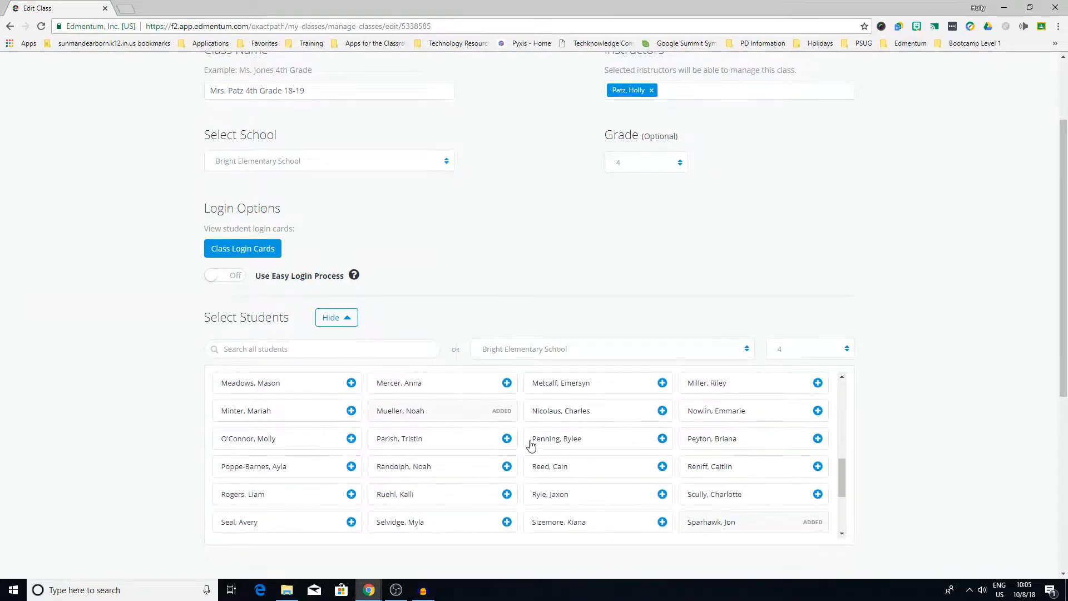
pyautogui.scroll(-4, 921, 446)
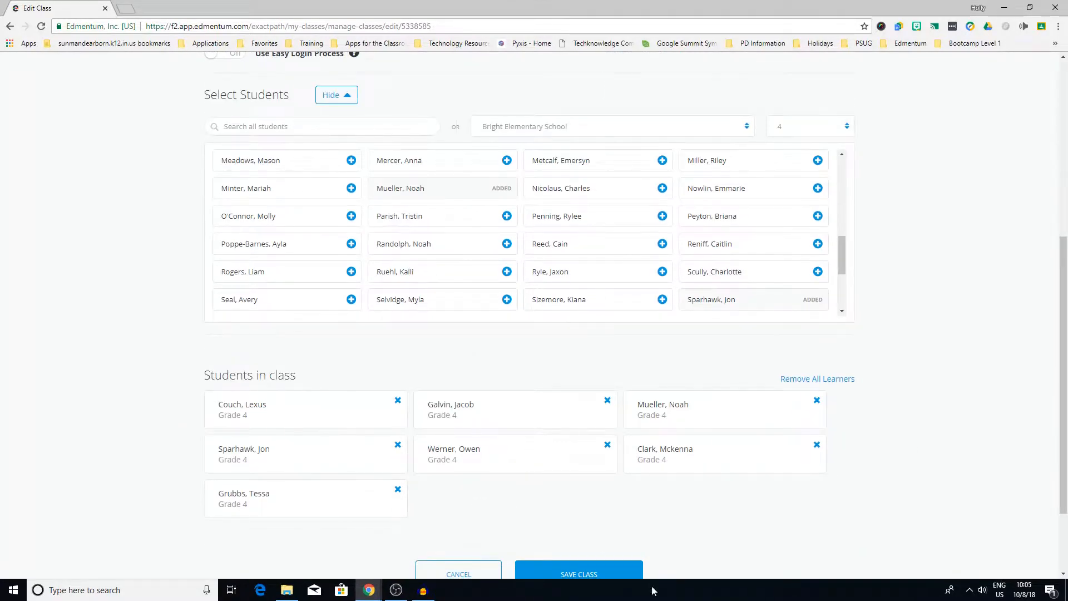
pyautogui.scroll(-2, 519, 556)
pyautogui.click(599, 473)
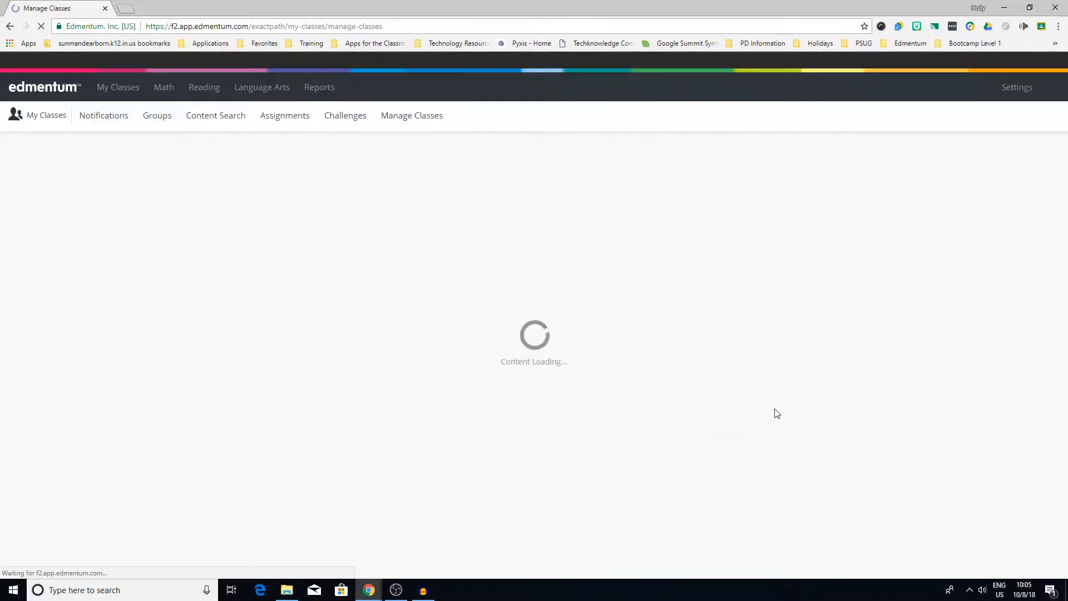